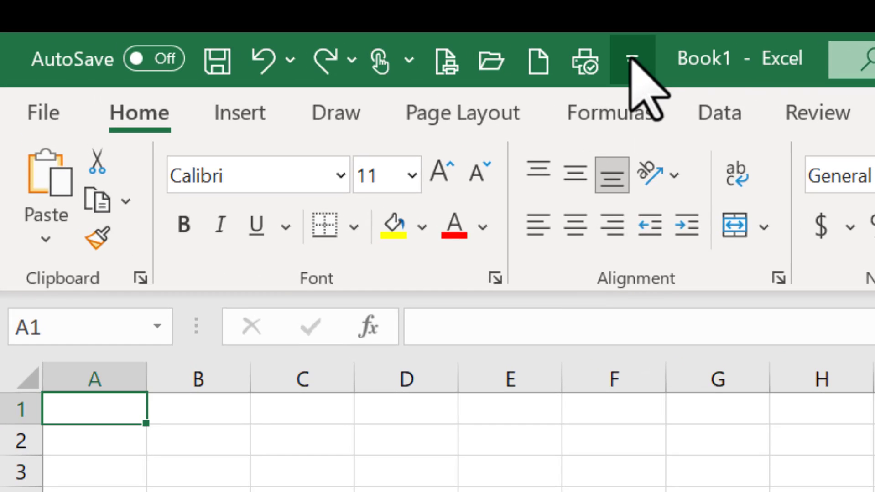
Step: Review the Quick Access Toolbar customization options and the commands on the Insert, Draw, Page Layout, Formulas and Data ribbons
left_click(630, 58)
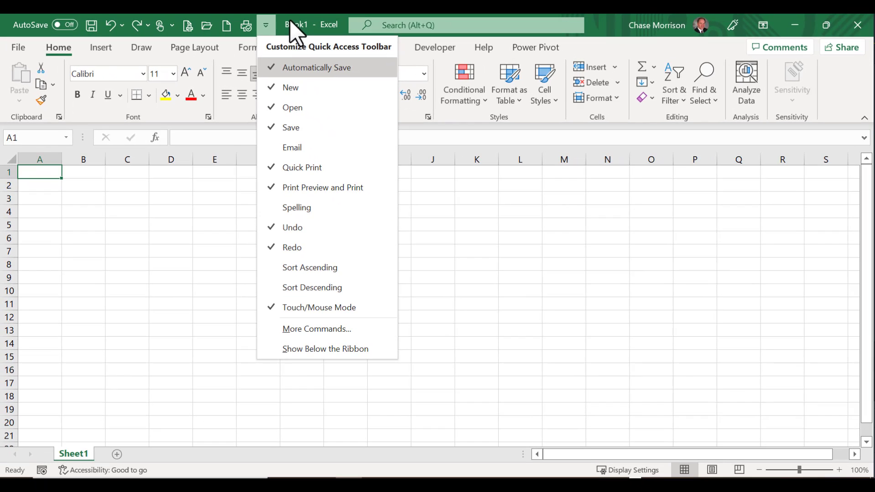
left_click(294, 30)
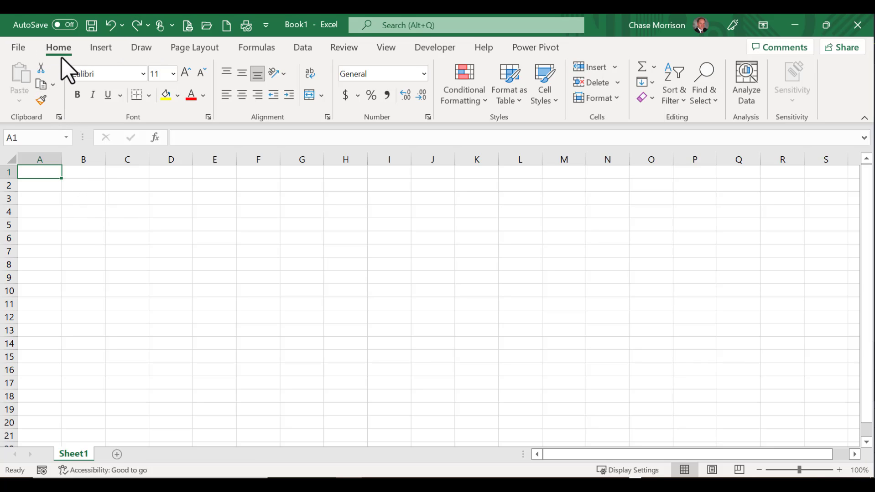
left_click(98, 50)
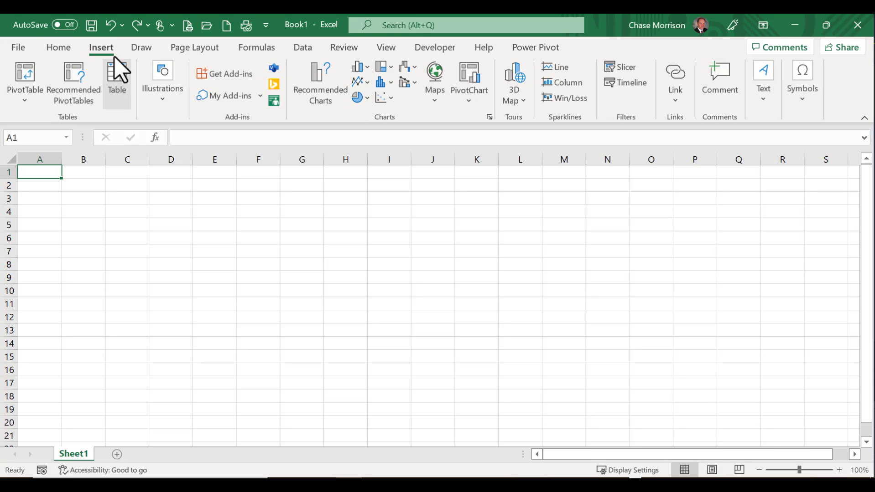
left_click(138, 50)
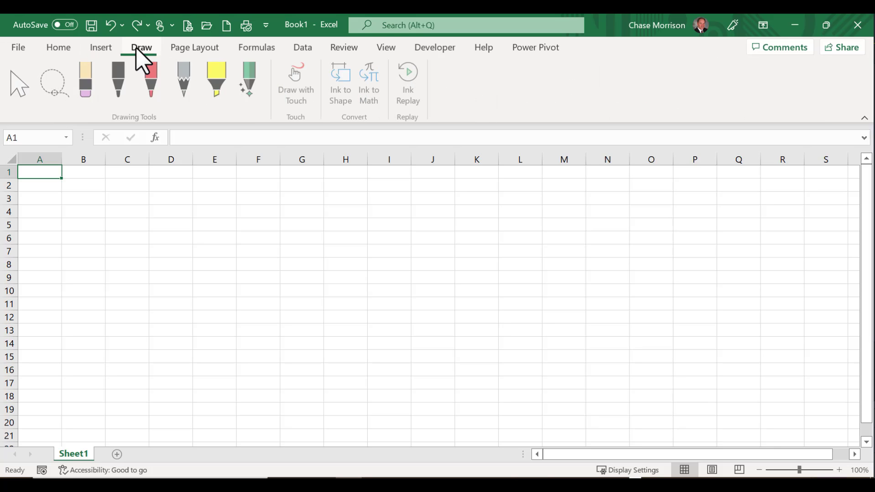
left_click(187, 47)
left_click(249, 47)
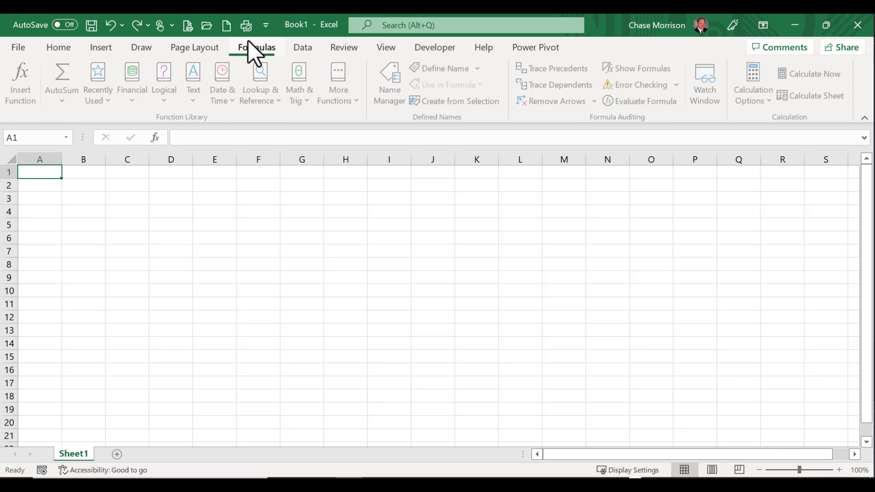
left_click(303, 48)
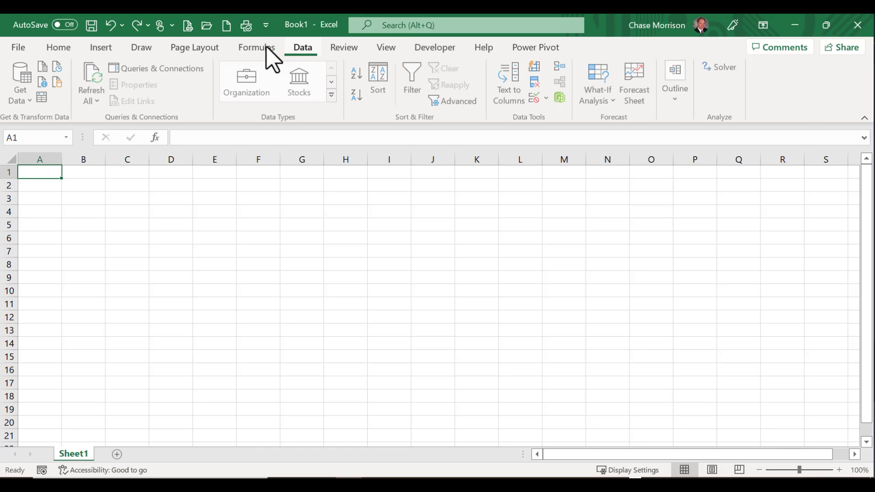
left_click(59, 48)
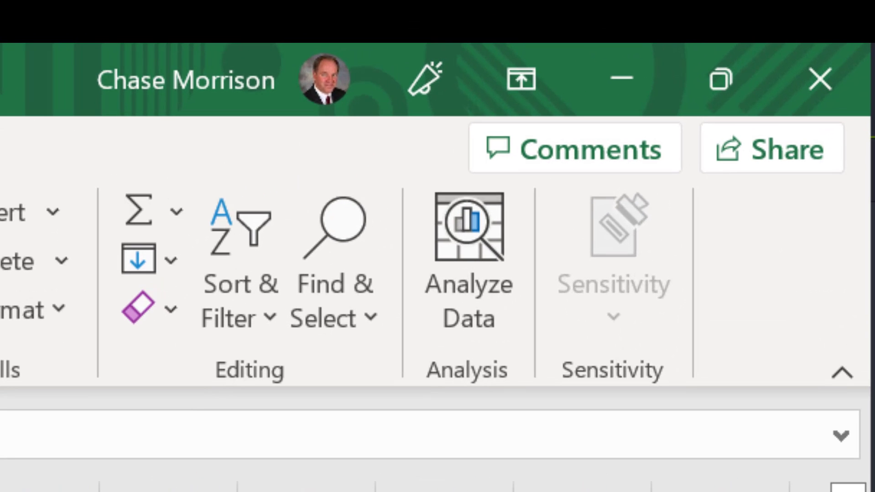
Step: Collapse the ribbon to its tab names, bring back the Home commands and pin the ribbon open
left_click(839, 373)
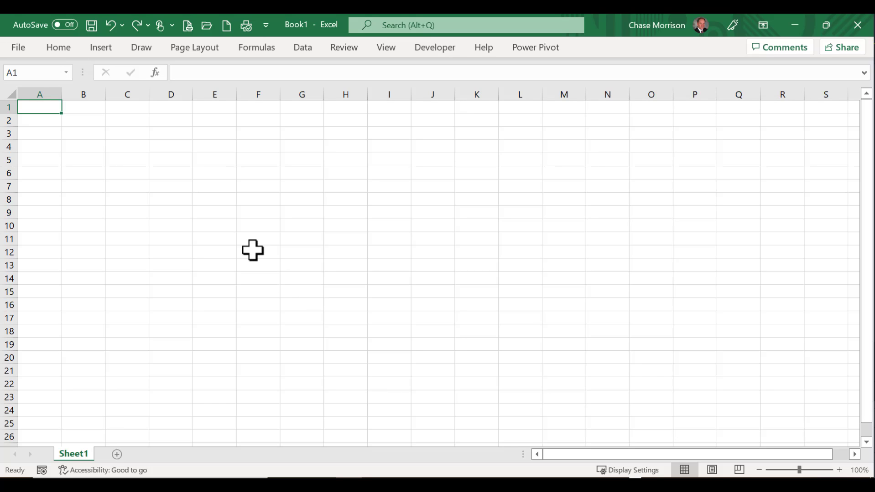
left_click(54, 50)
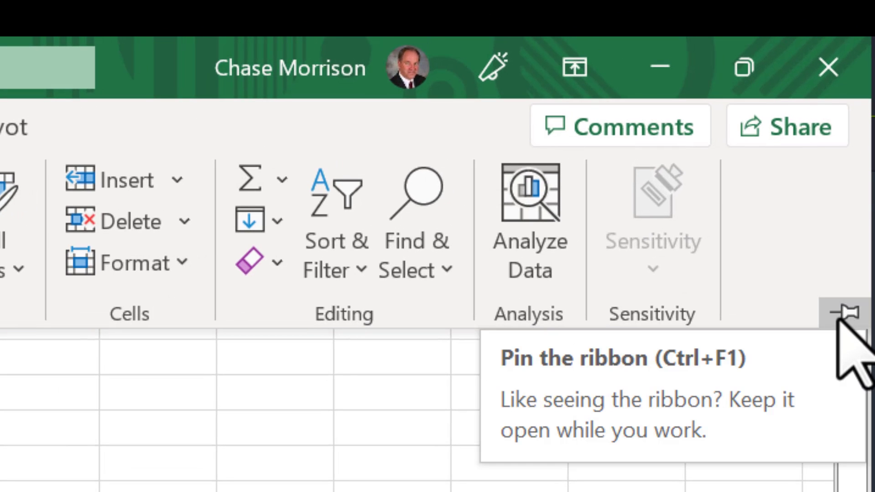
left_click(842, 316)
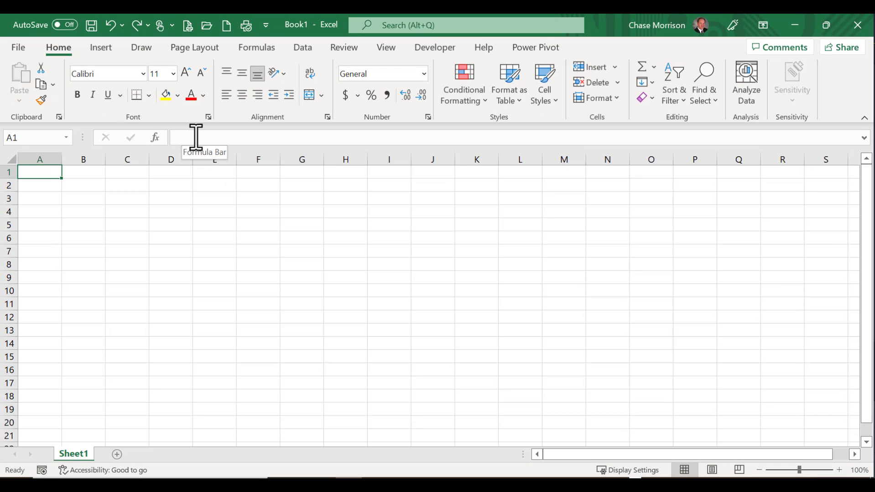
Step: Enter the formula =1+2 in cell A1 through the formula bar, keeping A1 selected
left_click(196, 136)
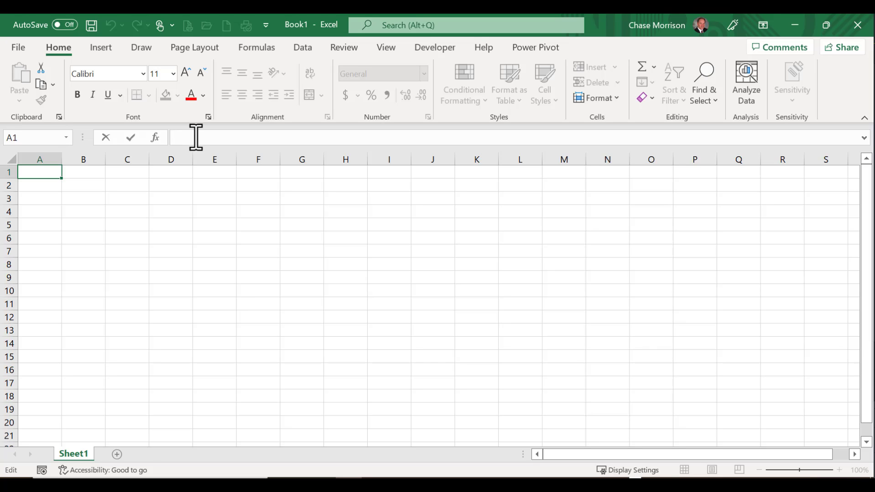
type("=1")
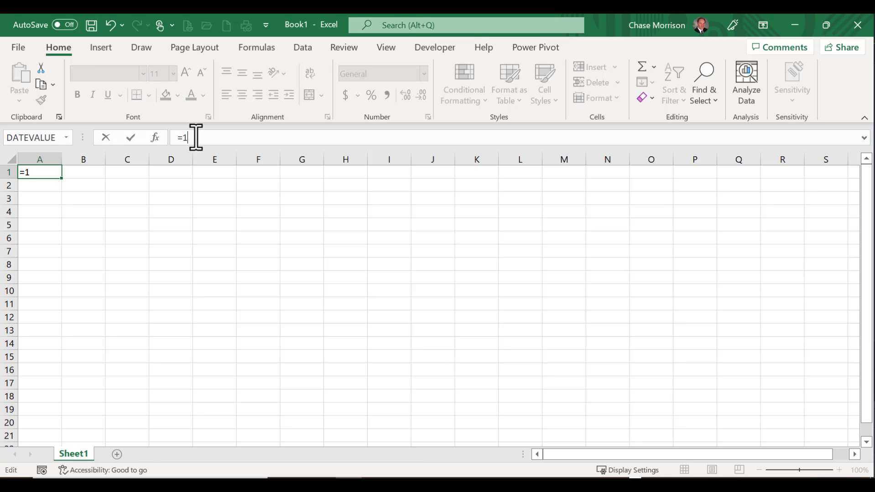
type("+2")
key("ctrl+Return")
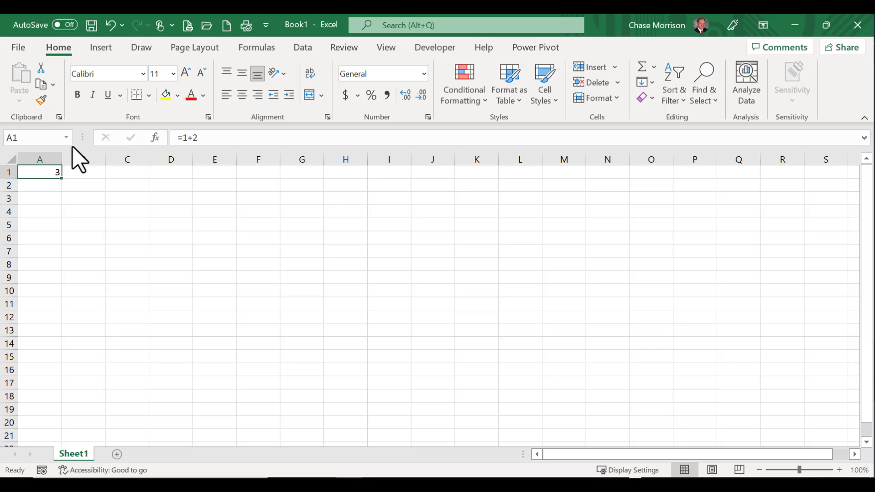
Step: Check how the Name Box follows the selection using cell C6, and clear the formula from cell A1
left_click(21, 142)
left_click(115, 234)
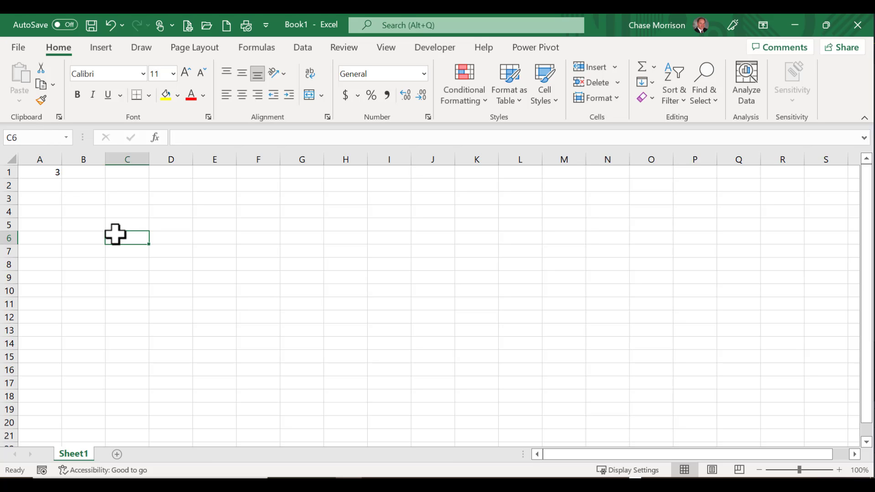
left_click(40, 173)
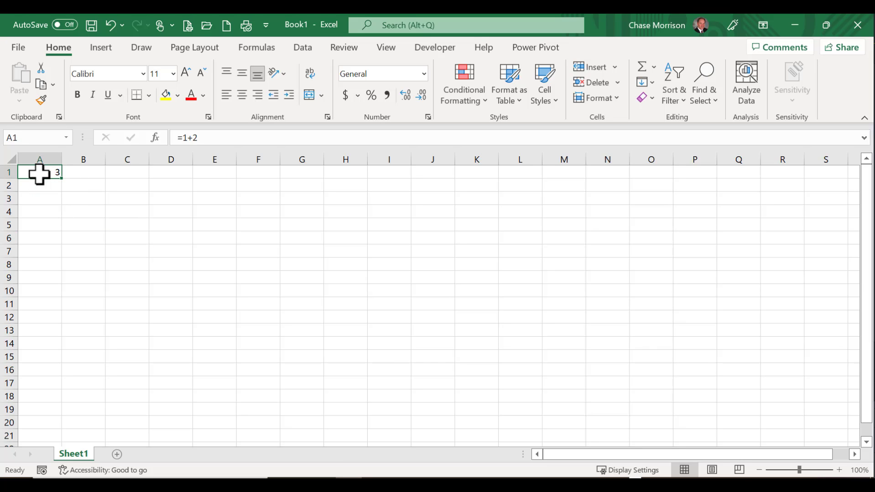
key("Delete")
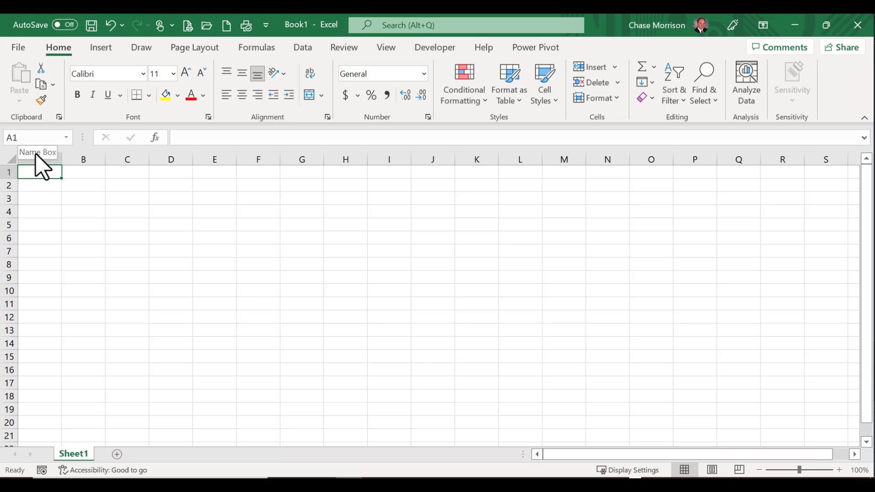
Step: Select the cell range A1:P36 and return to cell A1
mouse_move(60, 172)
left_mouse_down()
mouse_move(221, 237)
mouse_move(242, 259)
mouse_move(572, 422)
mouse_move(643, 469)
mouse_move(673, 422)
left_mouse_up()
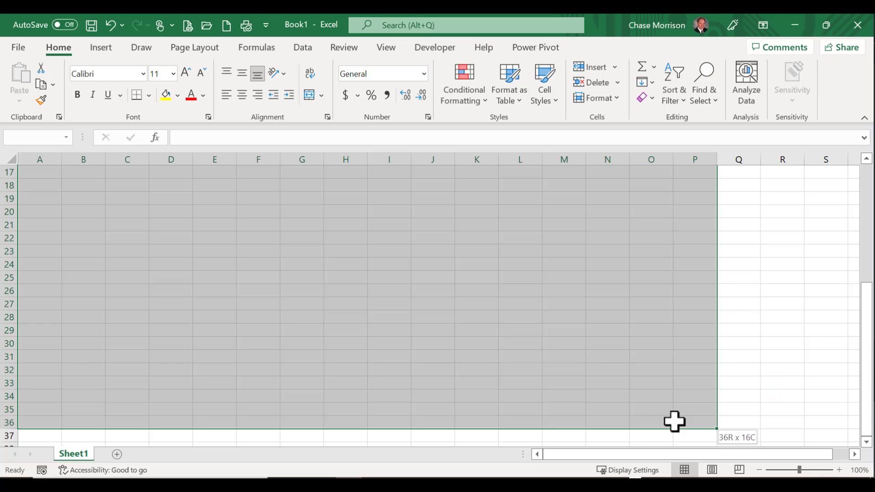
left_click_drag(673, 422, 678, 422)
left_click_drag(678, 422, 679, 424)
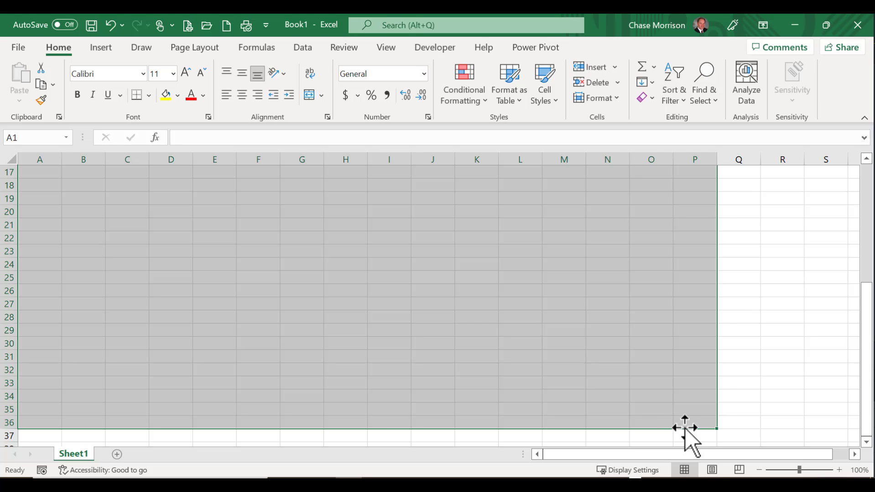
key("ctrl+Home")
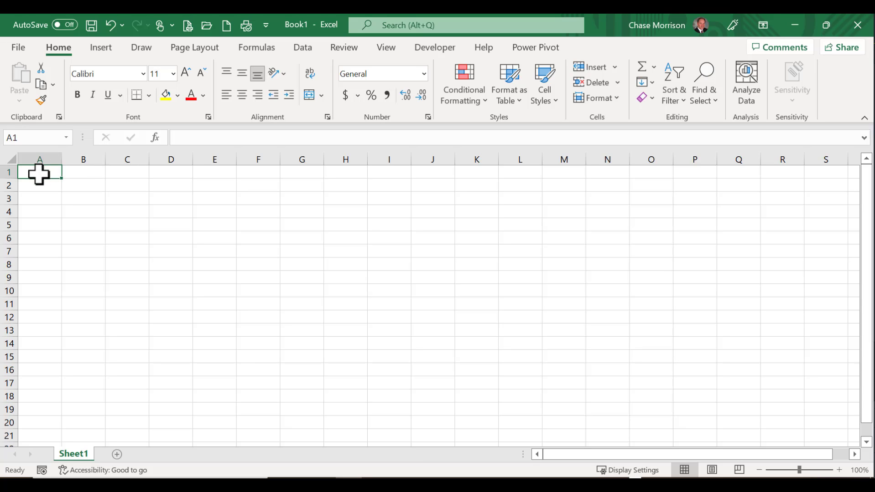
Step: Jump to the last column of row 1 and back, extend the selection across row 1 and return to cell A1
key("ctrl+Right")
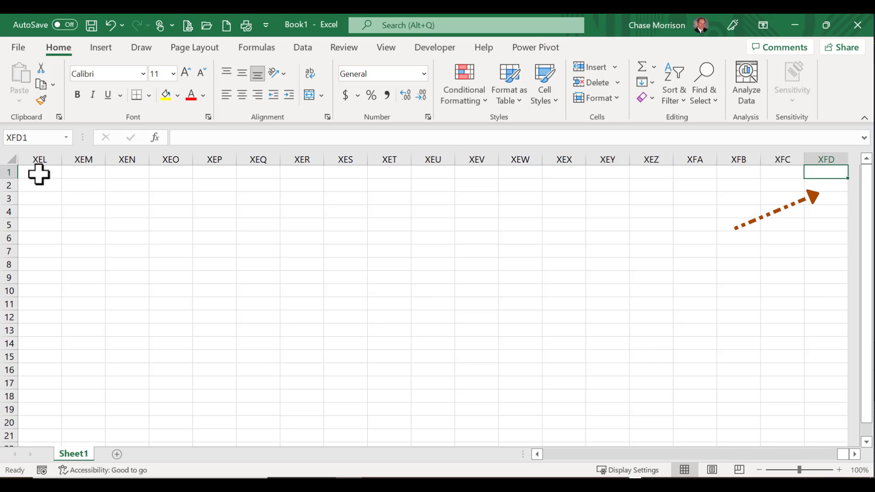
key("ctrl+Left")
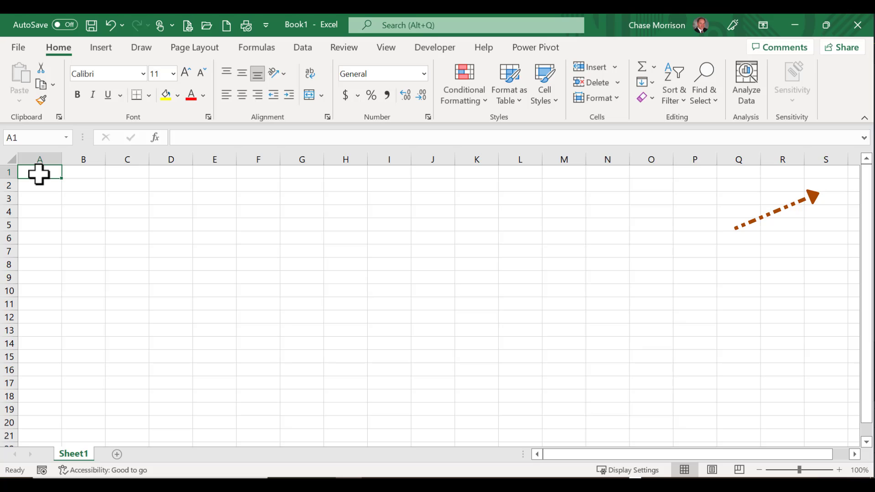
key("ctrl+shift+Right")
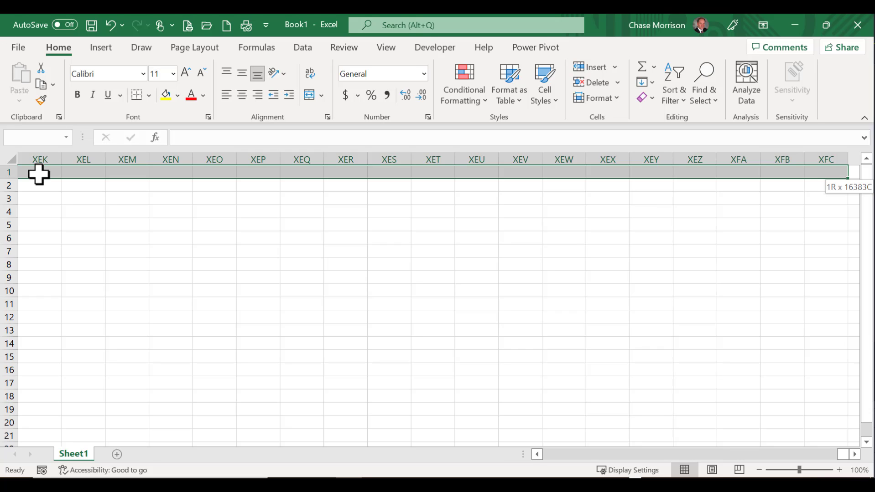
key("ctrl+Left")
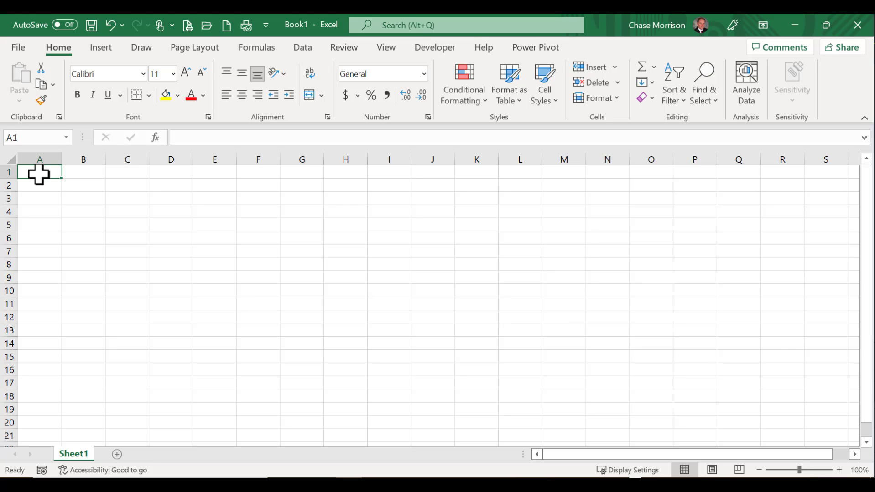
Step: Select the whole of column A, jump to its last row and return to cell A1
key("ctrl+space")
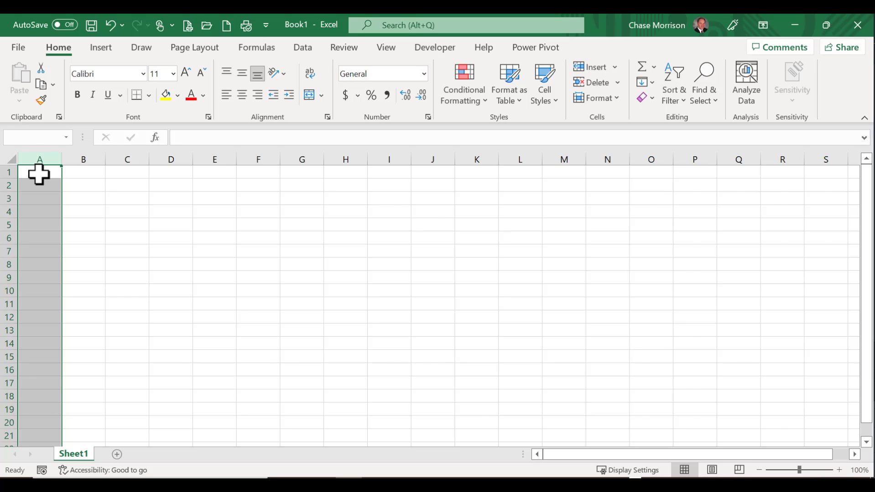
key("ctrl+Down")
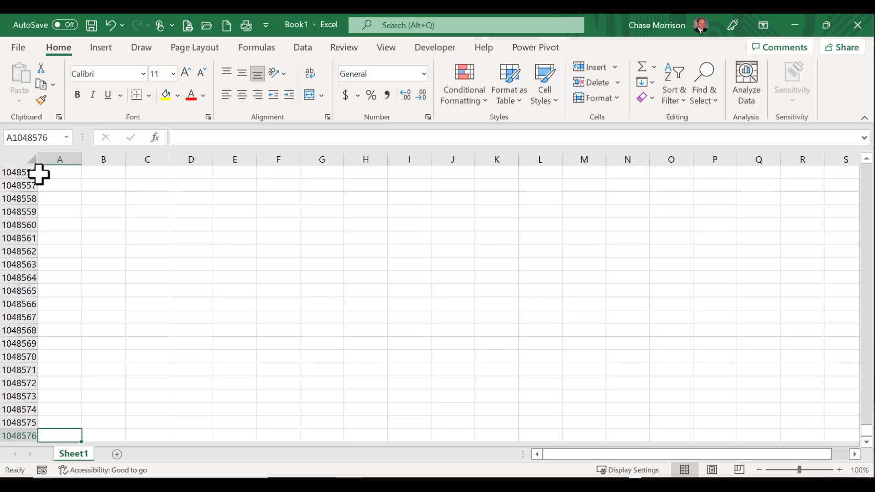
key("ctrl+Up")
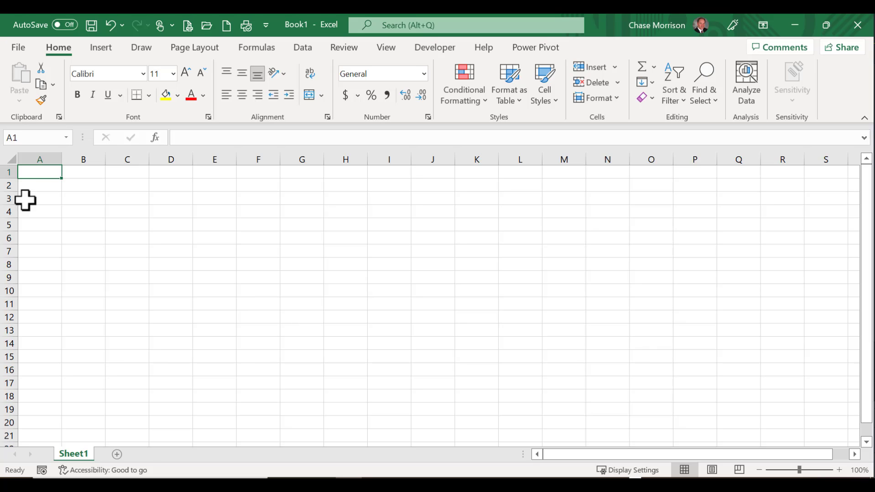
Step: Insert a new blank worksheet in front of Sheet1 and switch back to Sheet1
right_click(73, 457)
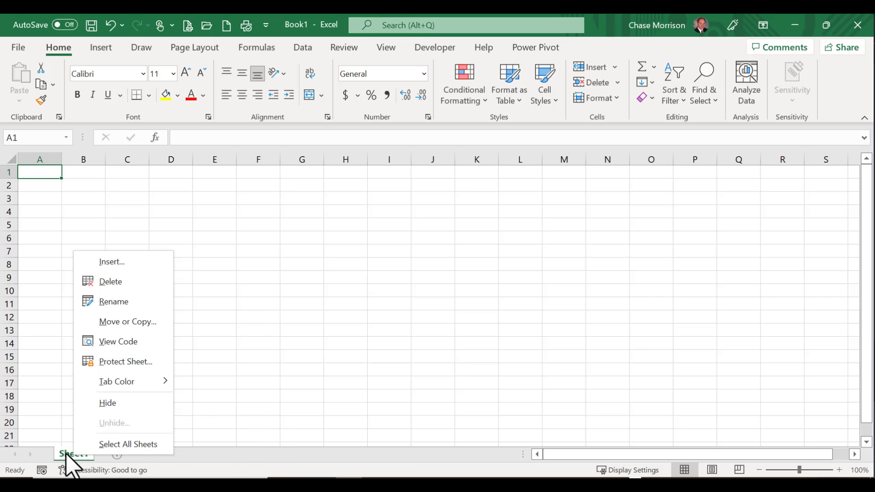
key("Escape")
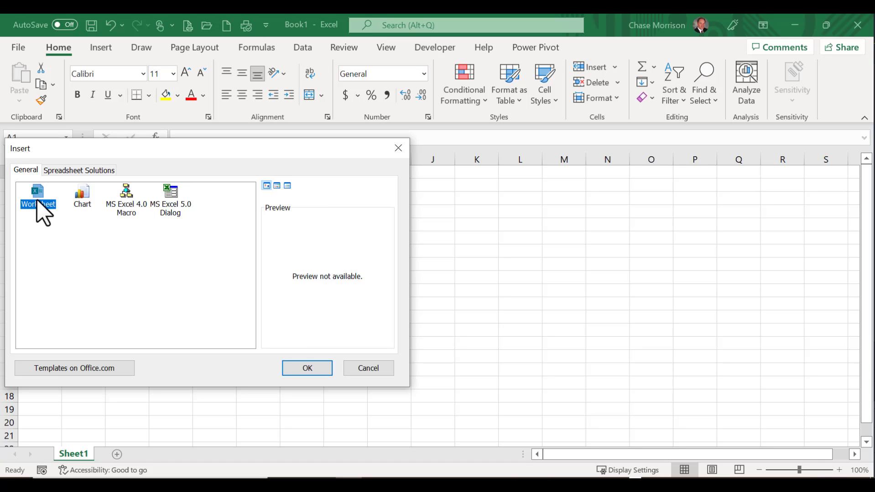
left_click(287, 369)
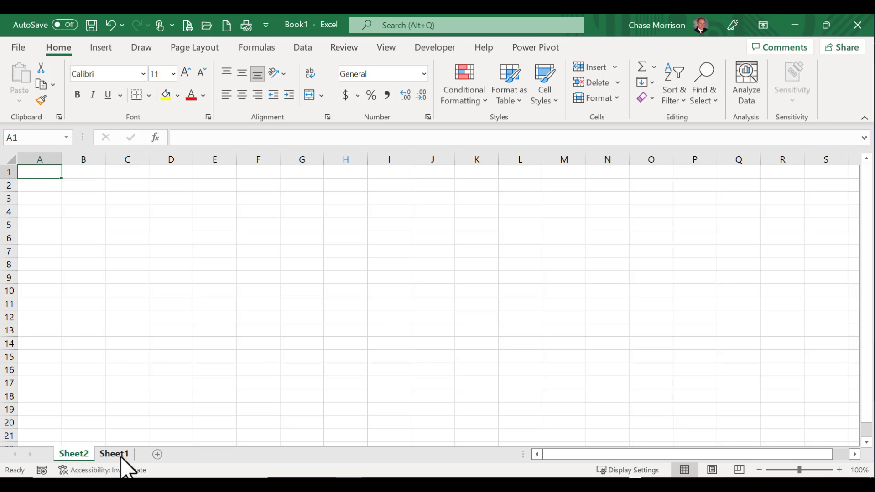
left_click(110, 453)
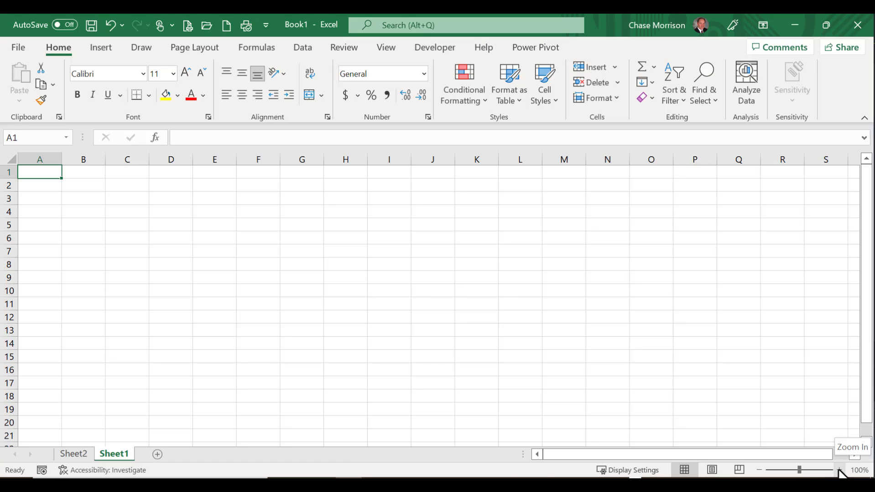
Step: Zoom the worksheet out to 70% and restore it to 100%
left_click(759, 470)
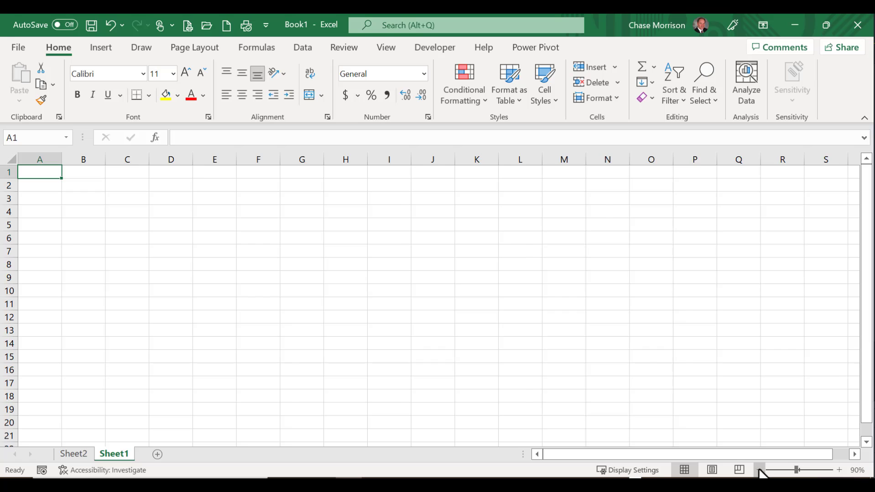
left_click(759, 471)
left_click(759, 471)
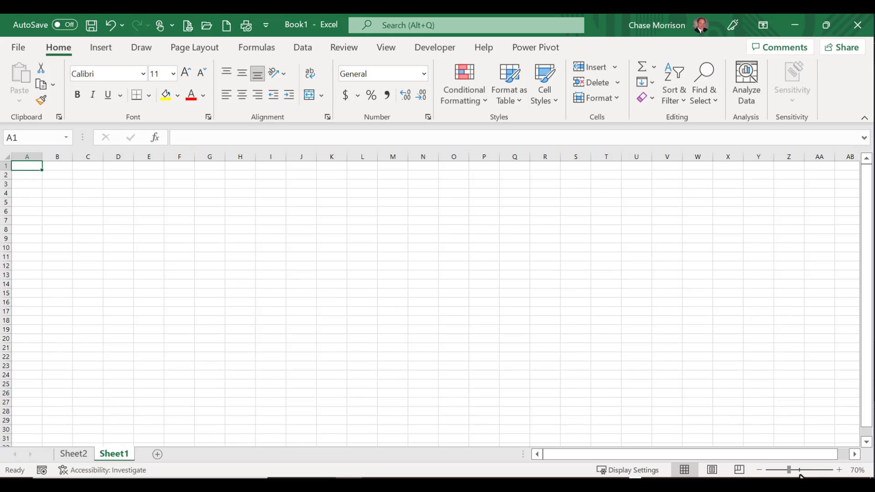
left_click(839, 470)
left_click(839, 470)
left_click(839, 470)
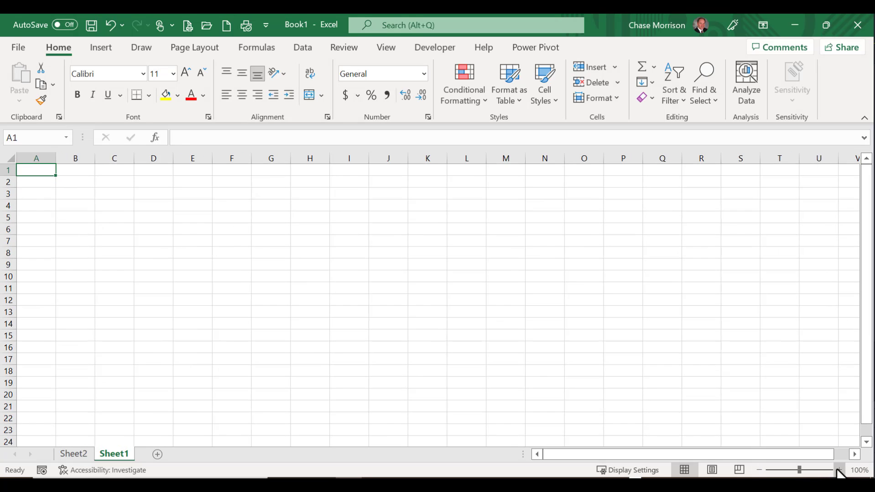
Step: Enter the numbers 1, 2 and 3 in cells A1, B1 and C1 of Sheet1
left_click(212, 226)
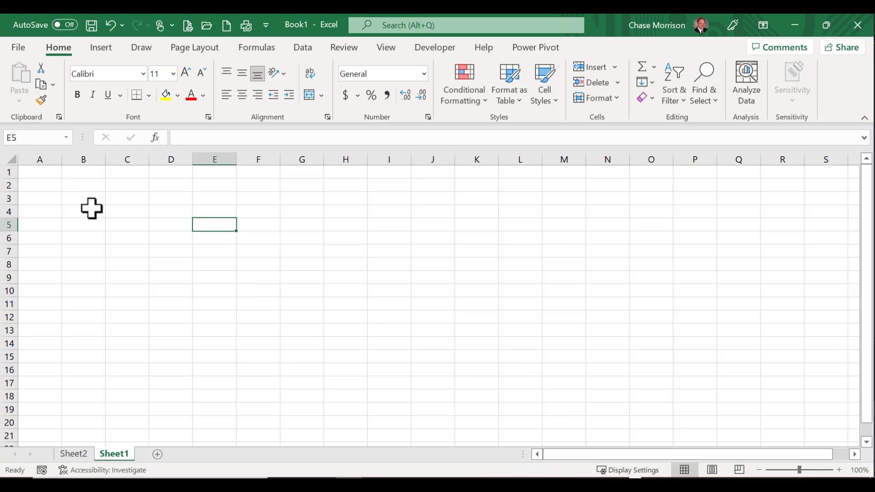
left_click(45, 175)
type("1")
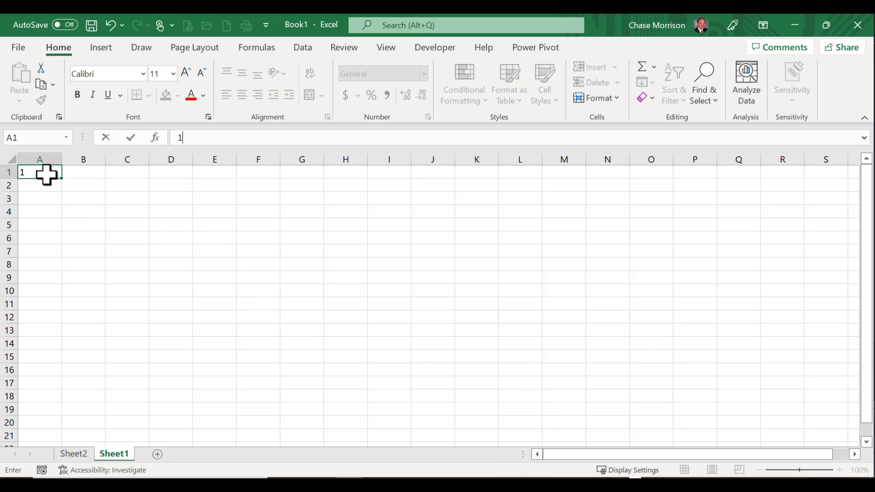
key("Tab")
type("2")
key("Tab")
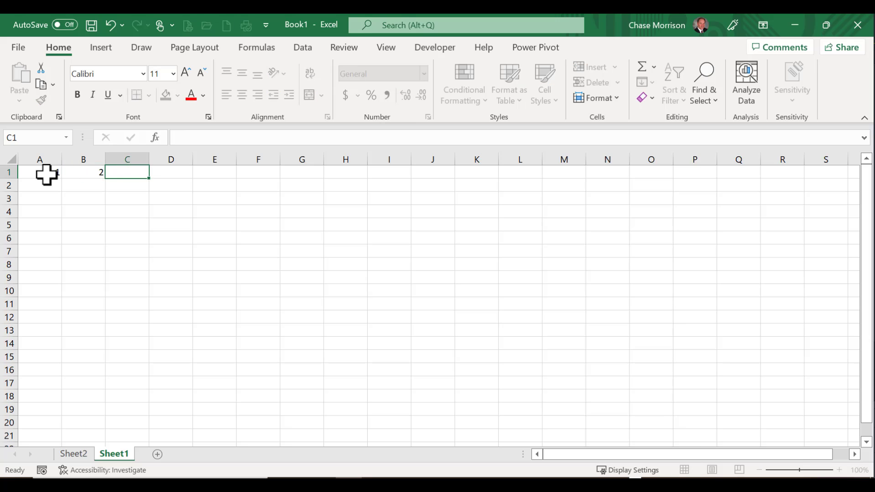
type("3")
key("Tab")
Step: Select A1:C1, review the status bar customization options for the selection, and clear the contents of these cells
left_click_drag(46, 175, 129, 172)
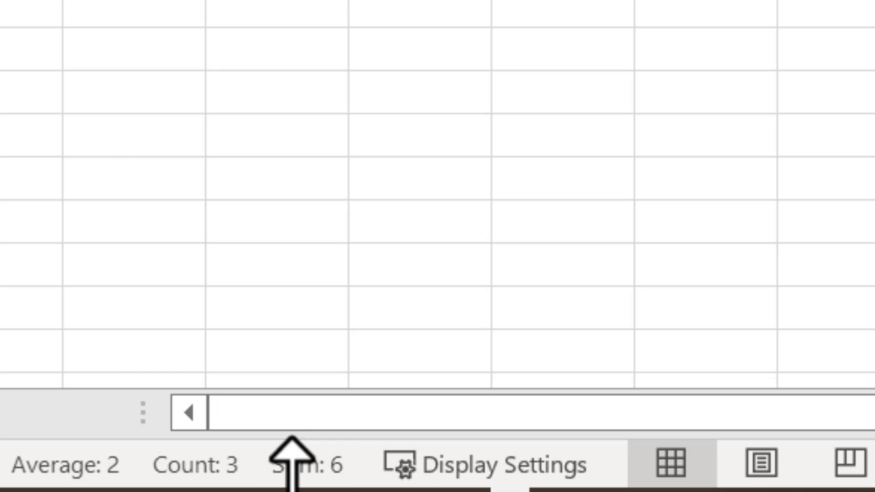
right_click(313, 483)
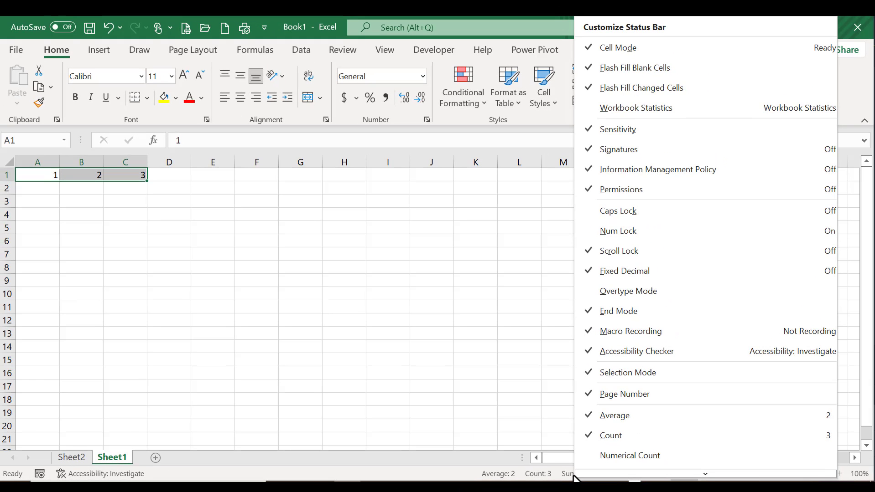
scroll(617, 469, "down", 1)
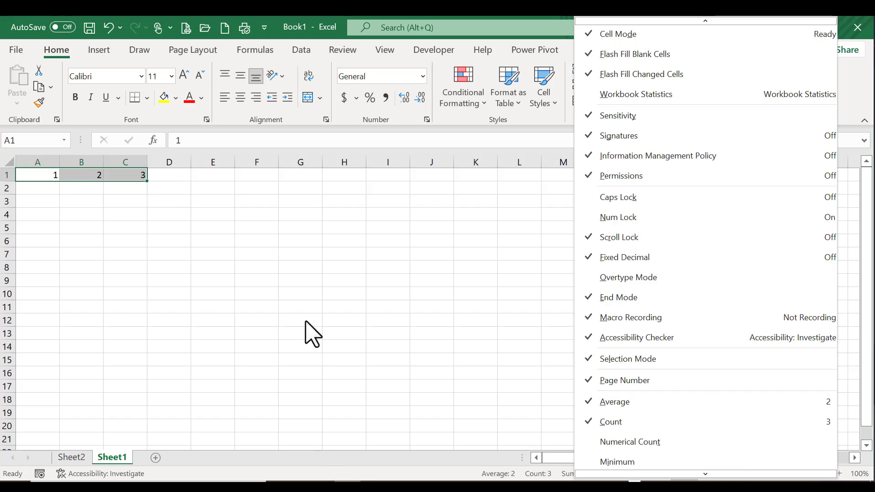
left_click(313, 333)
key("Delete")
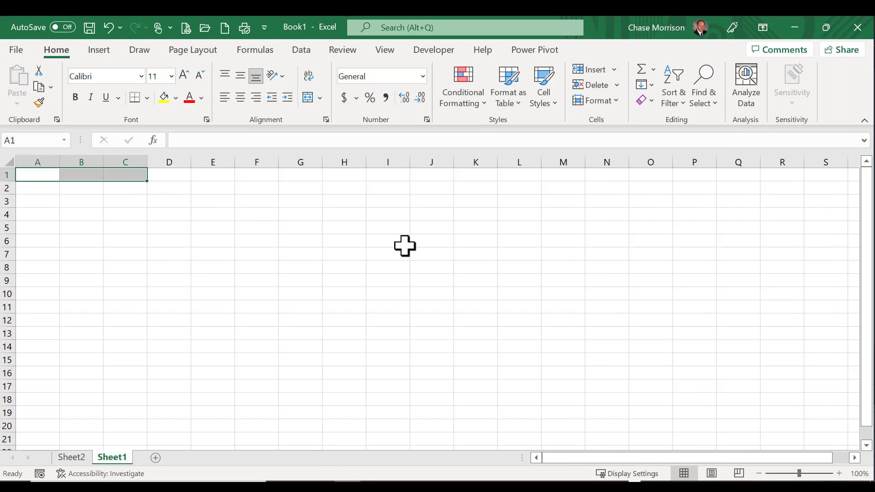